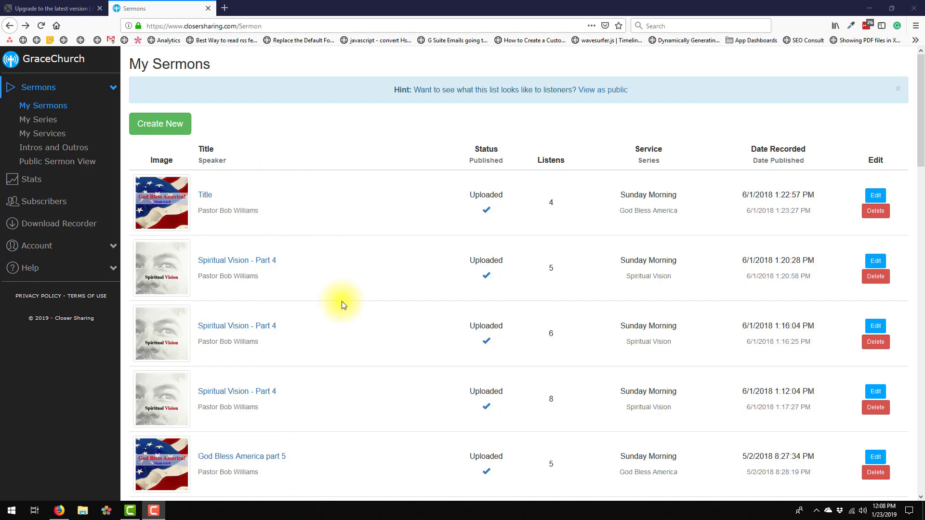
Look over the My Sermons list and start creating a new sermon.
scroll(357, 296, "down", 1)
scroll(365, 289, "down", 10)
scroll(365, 296, "up", 12)
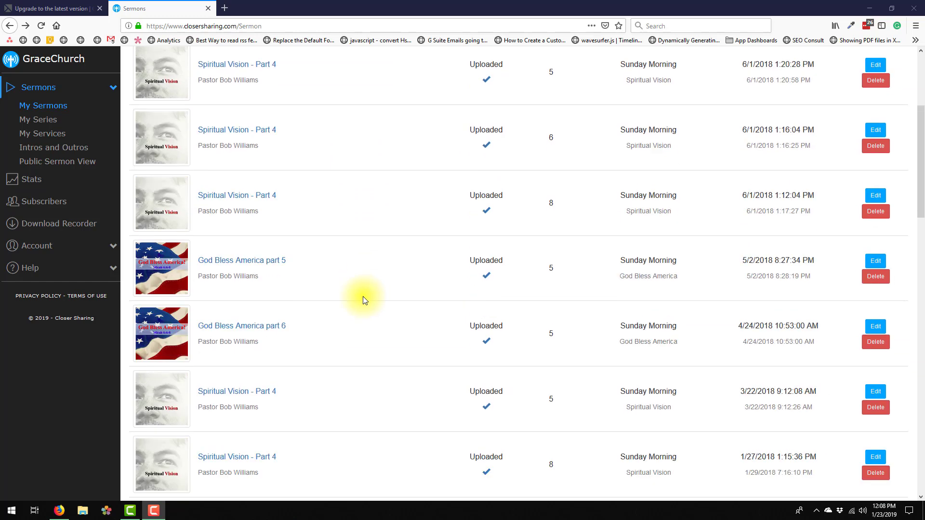
left_click(161, 123)
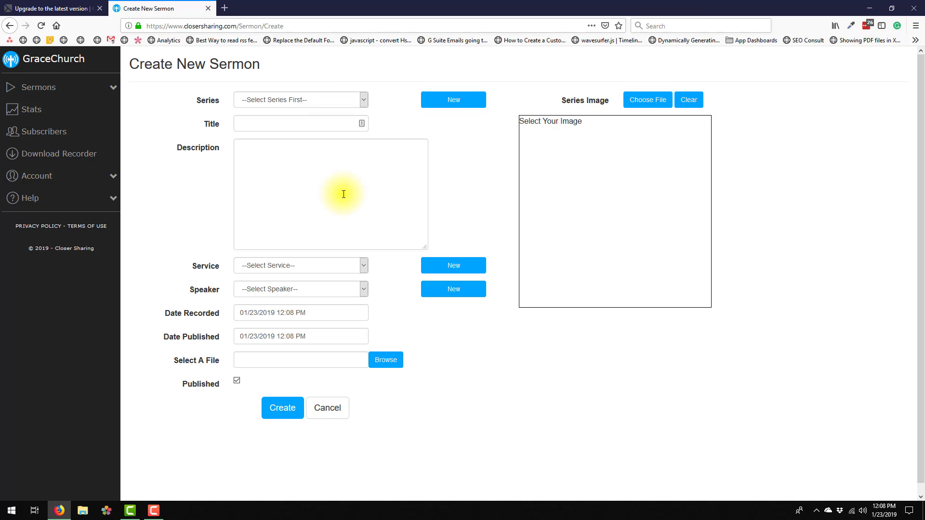
left_click(262, 123)
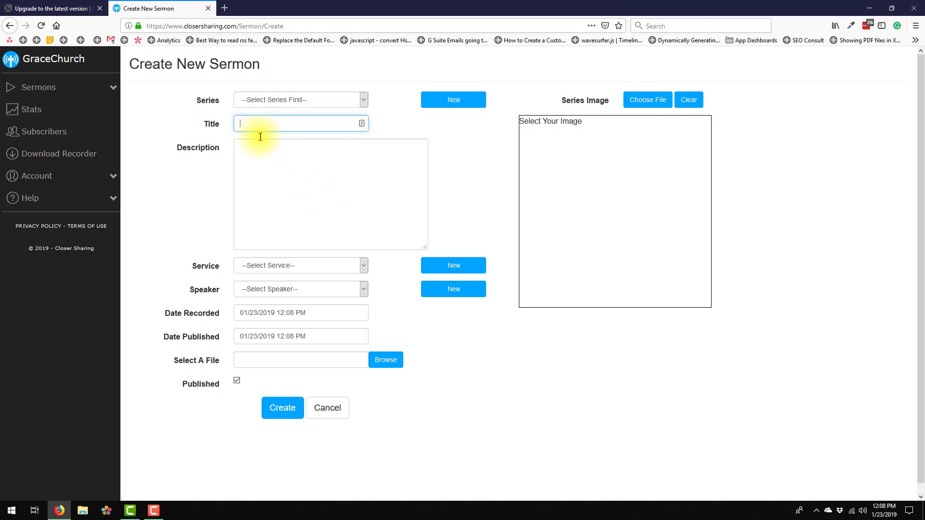
left_click(259, 156)
left_click(242, 361)
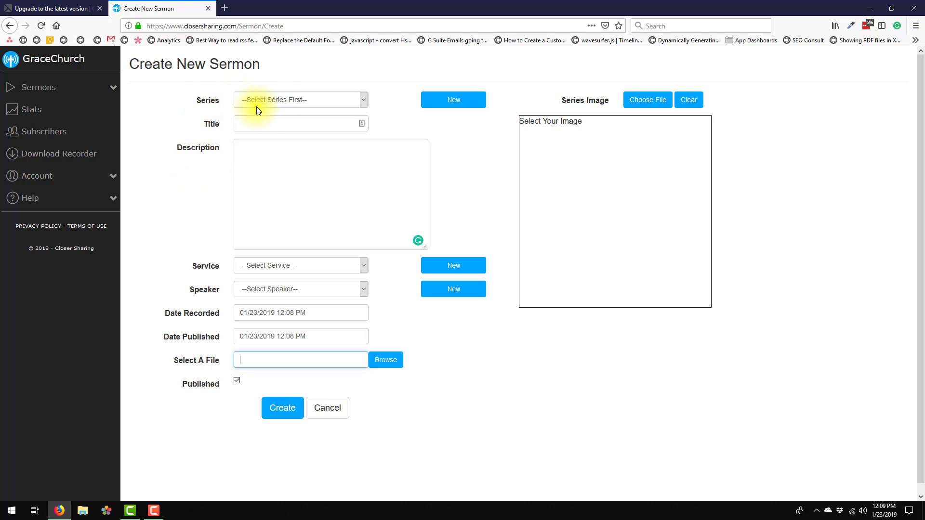
left_click(286, 100)
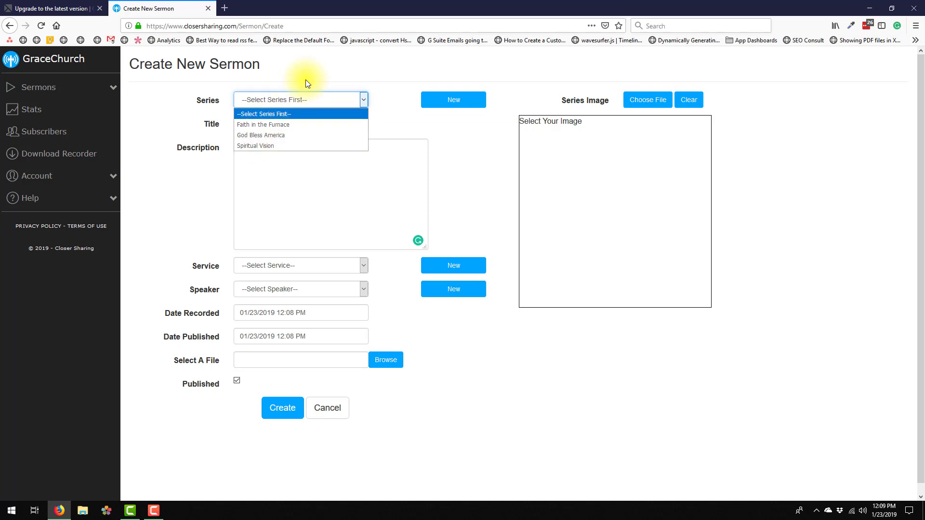
left_click(277, 100)
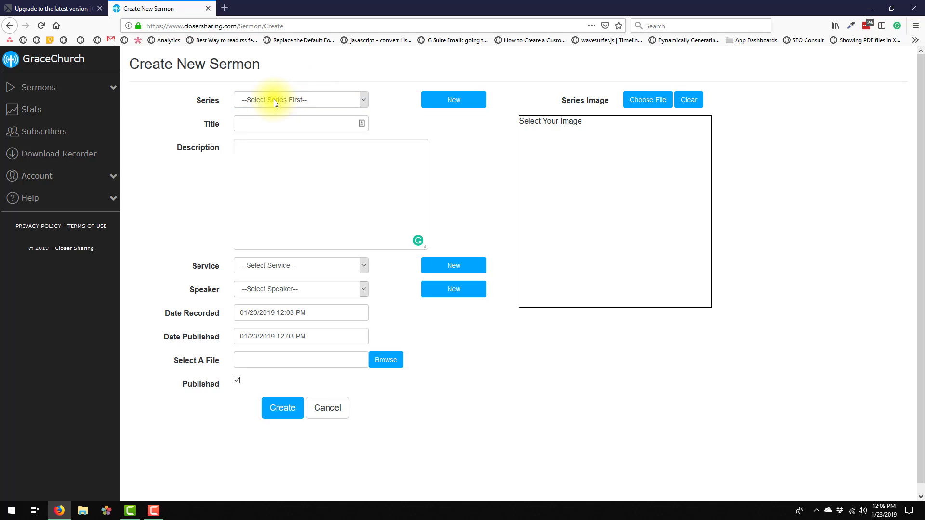
Try prefilling the new sermon from the series God Bless America, Faith in the Furnace and Spiritual Vision in turn.
left_click(274, 99)
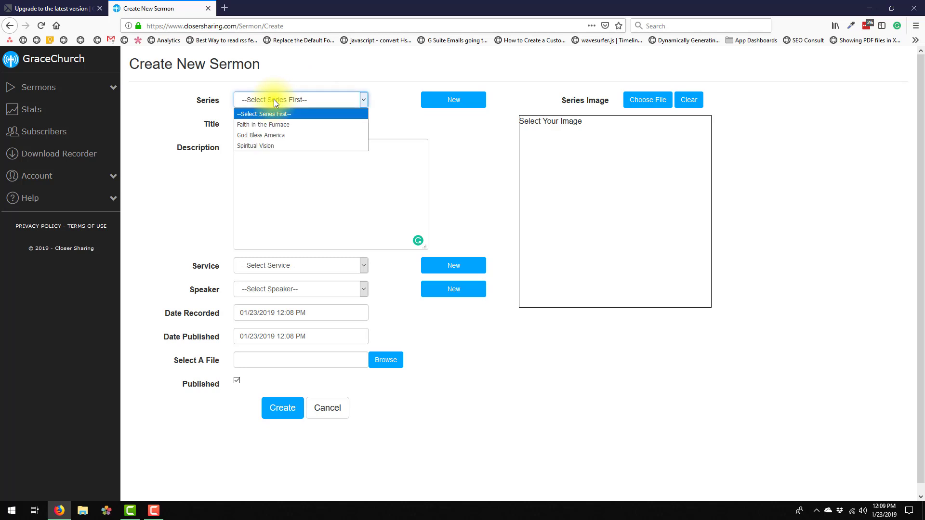
left_click(273, 134)
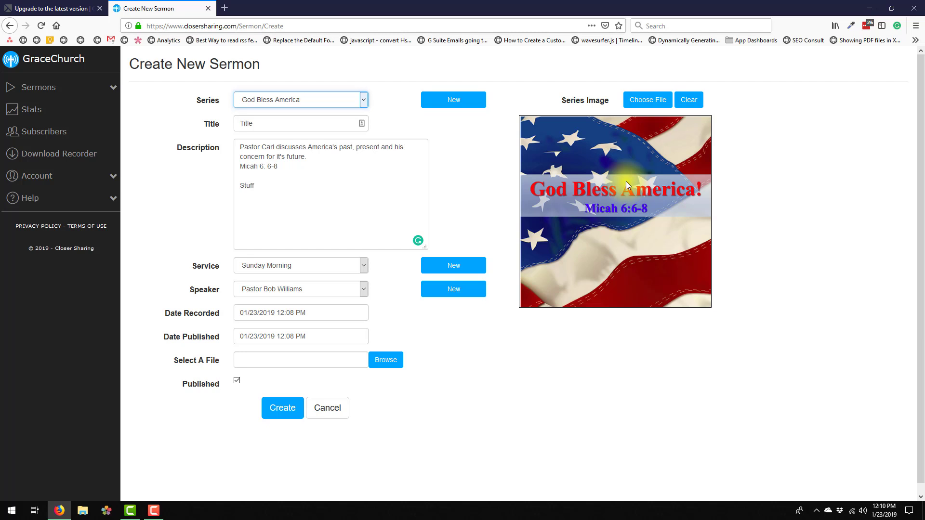
left_click(279, 100)
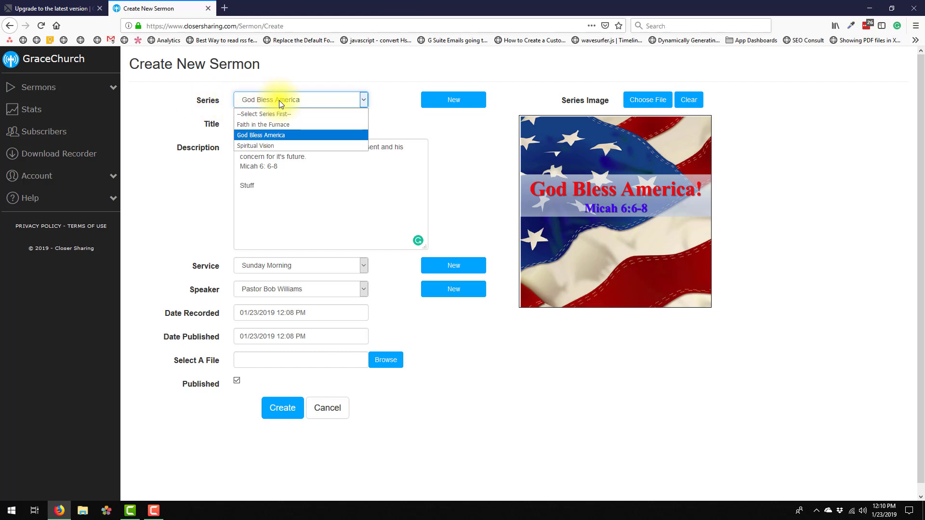
left_click(264, 125)
left_click(289, 100)
left_click(268, 146)
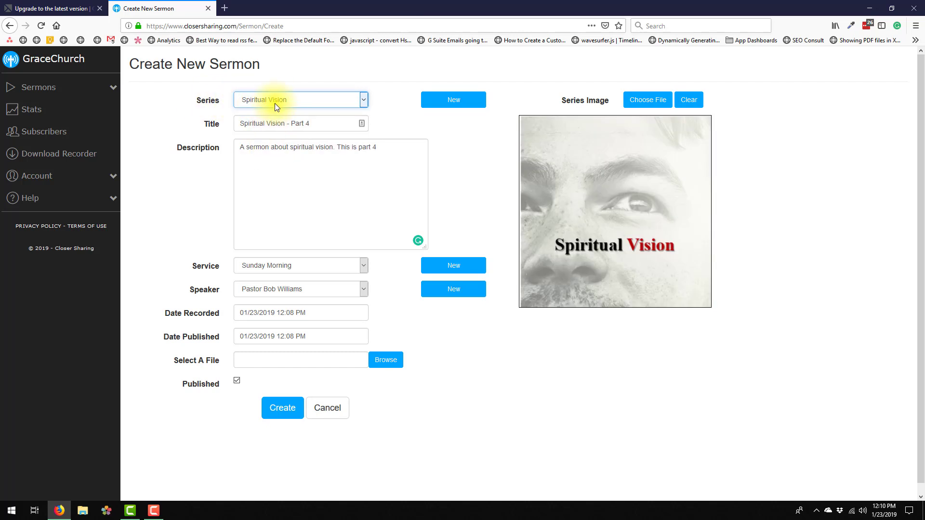
Switch the sermon's series to new-name entry and return to choosing an existing series.
left_click(283, 101)
left_click(317, 102)
left_click(446, 105)
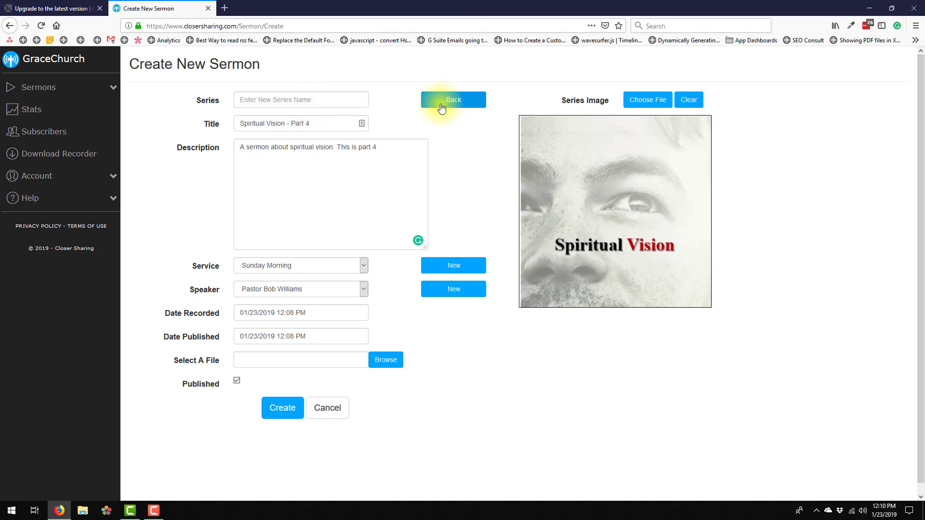
left_click(454, 109)
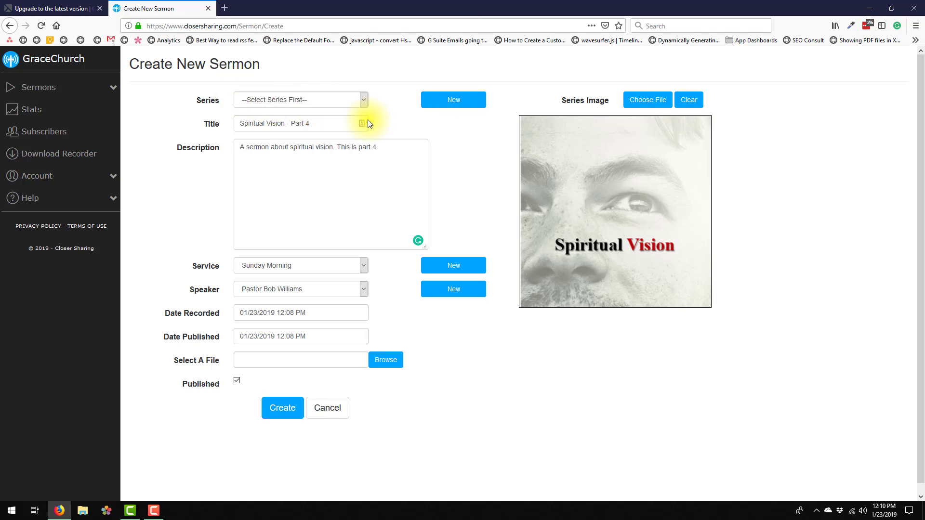
Set the series to Faith in the Furnace and replace it with Spiritual Vision to prefill the sermon details.
left_click(291, 101)
left_click(270, 123)
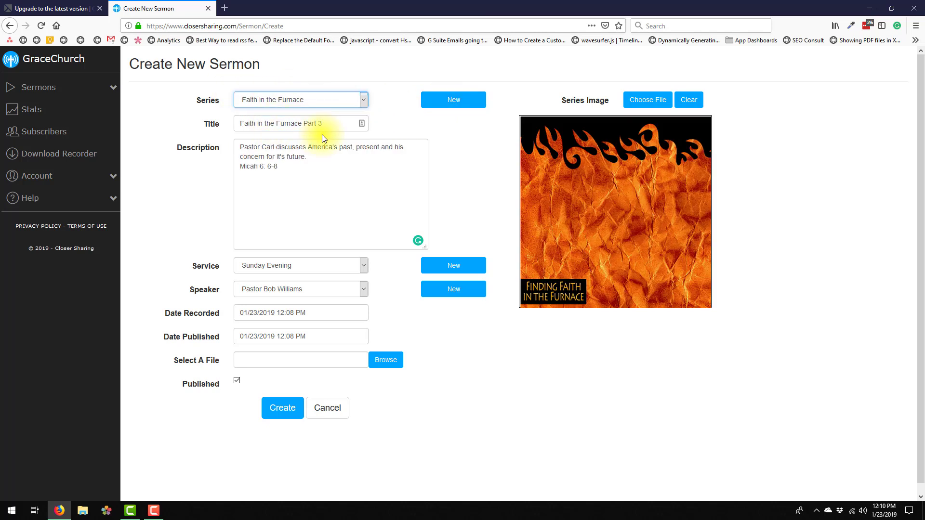
left_click(291, 101)
left_click(259, 142)
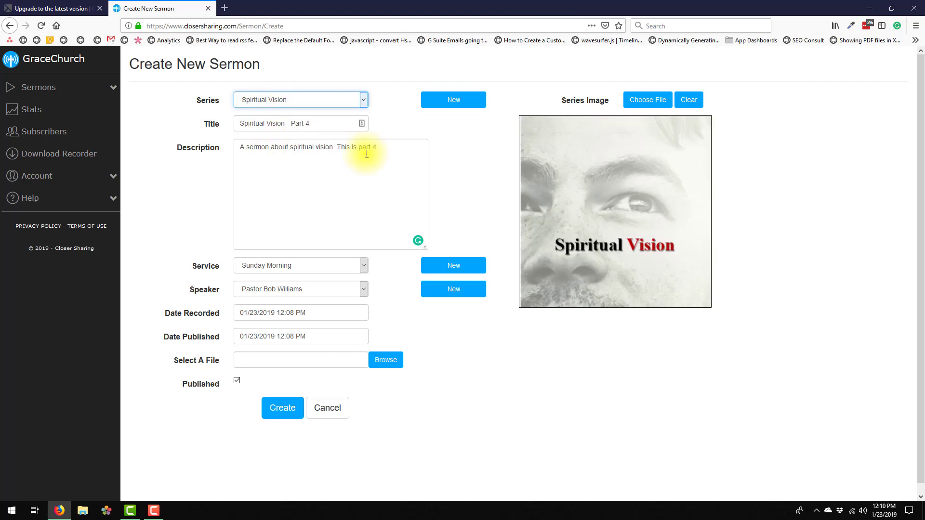
left_click(244, 267)
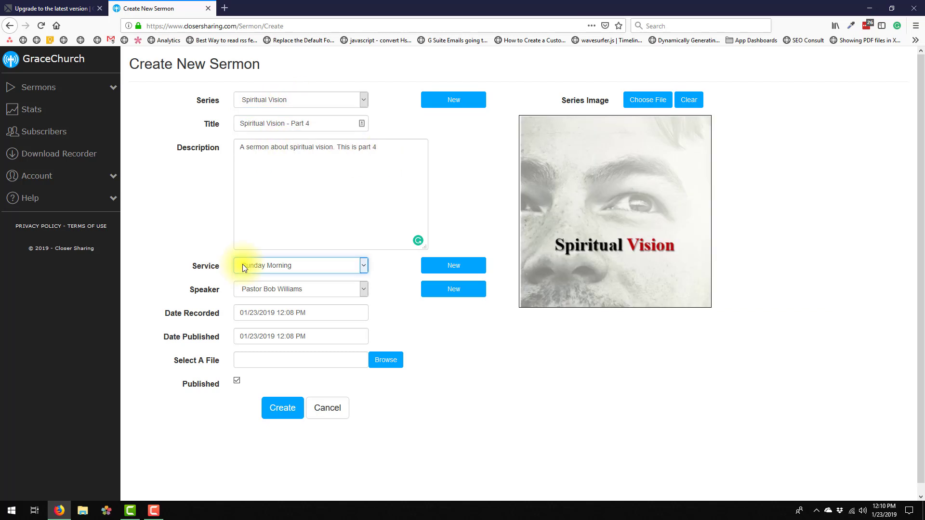
left_click(267, 264)
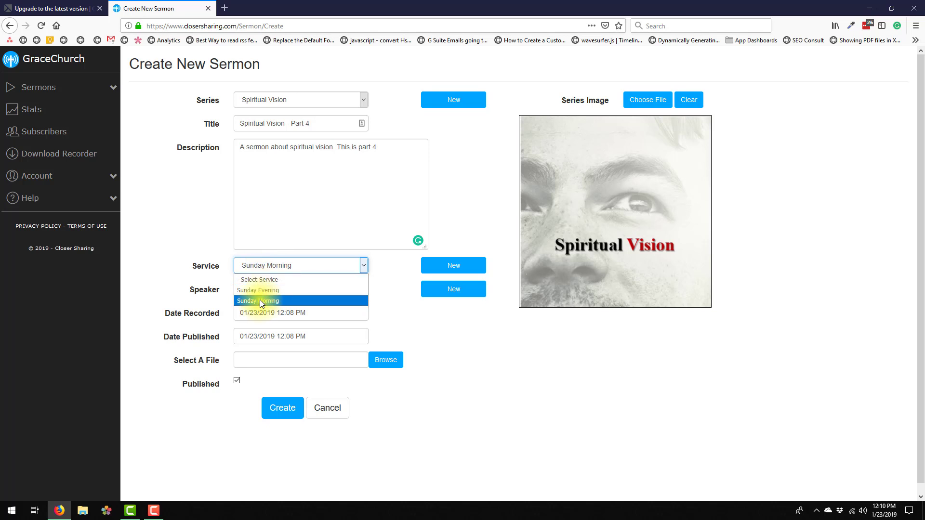
left_click(294, 267)
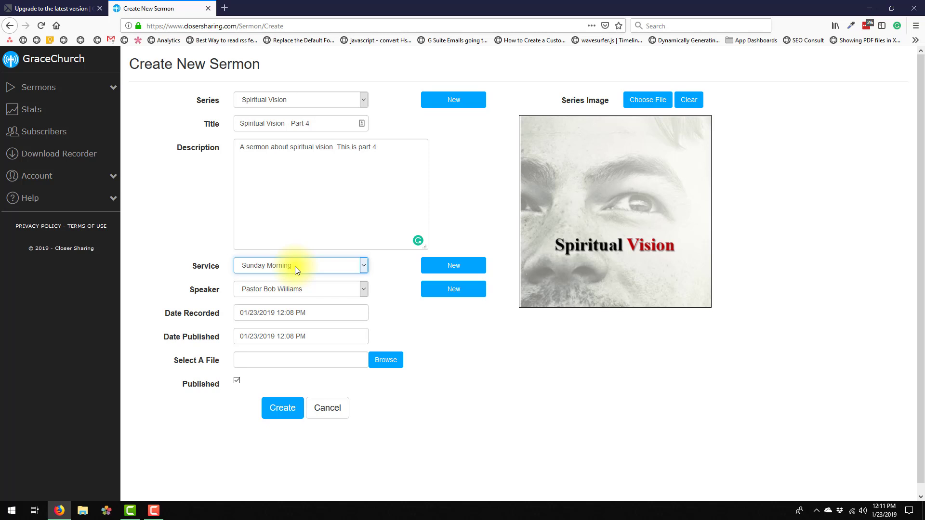
left_click(295, 267)
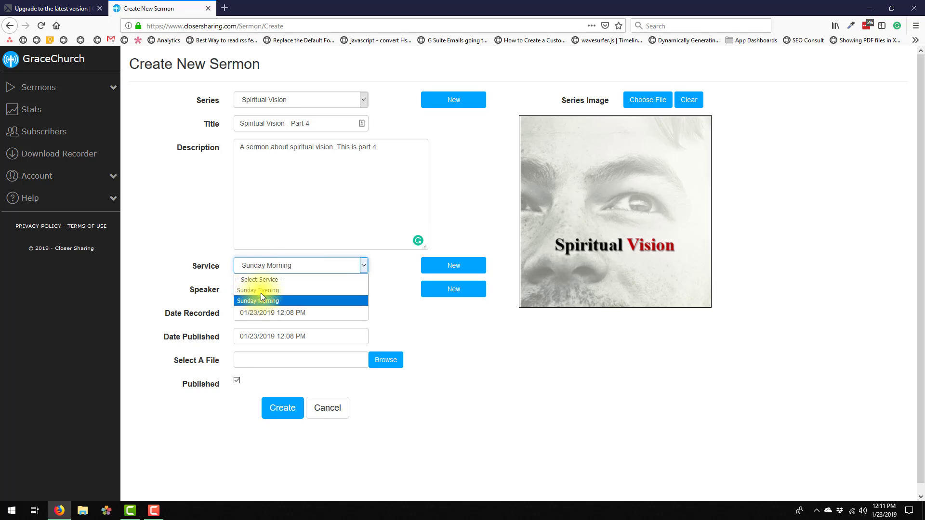
left_click(284, 267)
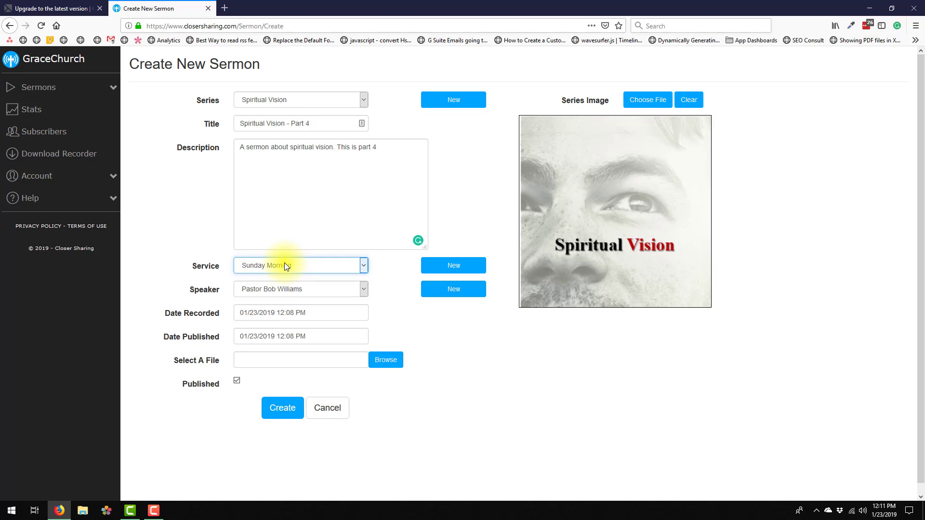
Try the other pastor as the sermon's speaker and restore the prefilled speaker.
left_click(293, 289)
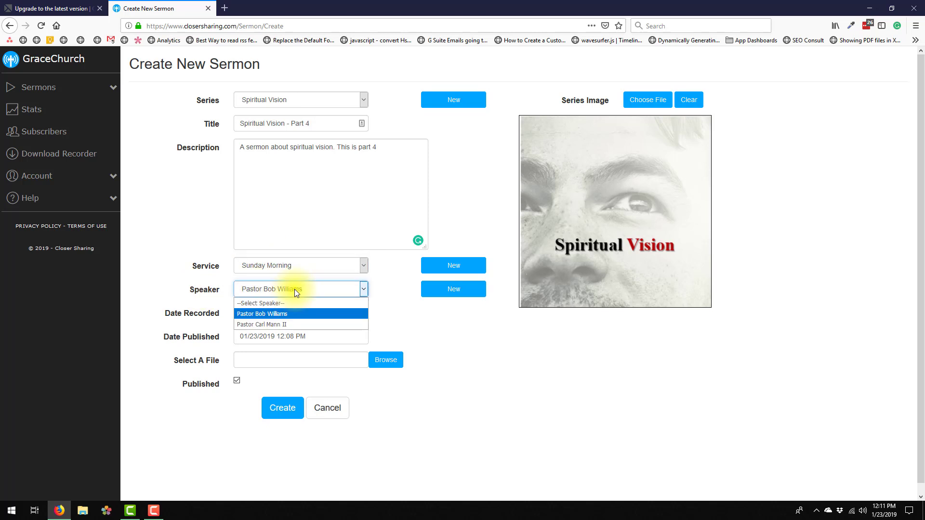
left_click(264, 291)
left_click(262, 291)
left_click(268, 314)
left_click(278, 293)
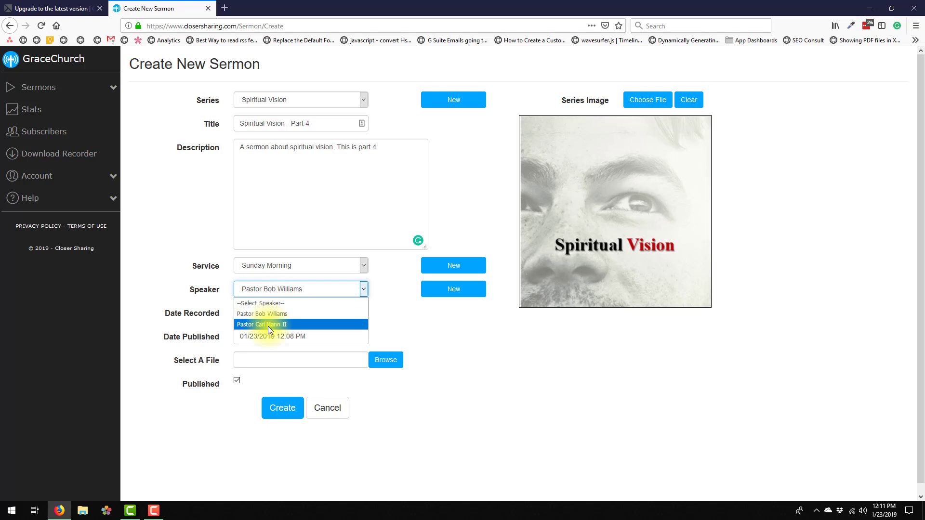
left_click(268, 324)
left_click(307, 294)
left_click(279, 315)
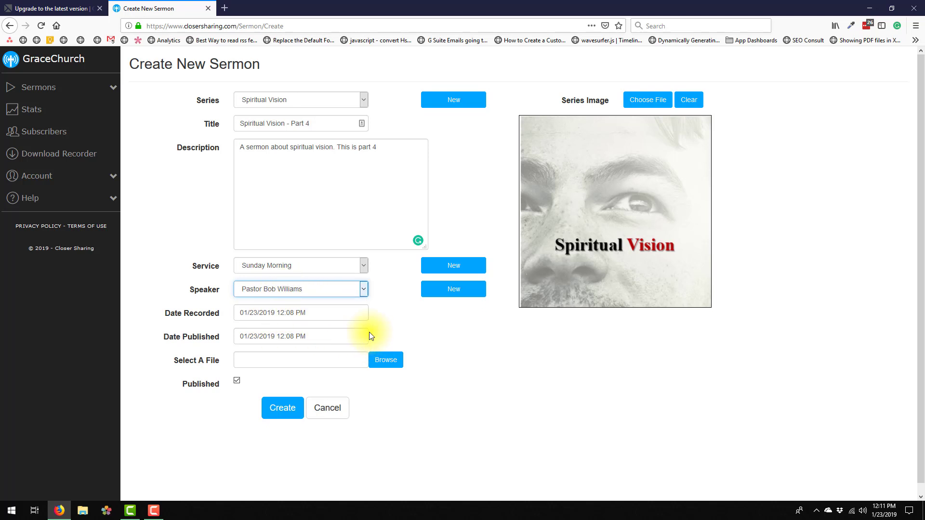
left_click(270, 272)
left_click(264, 274)
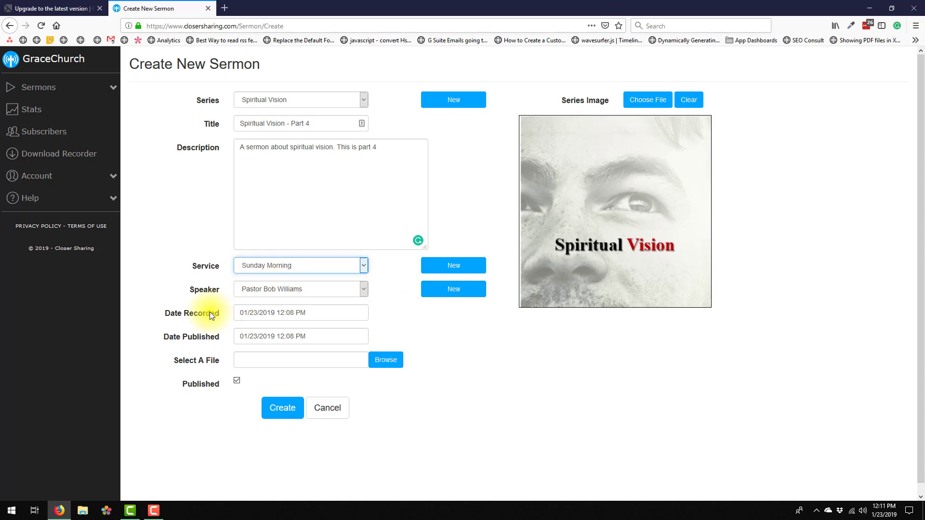
left_click(326, 313)
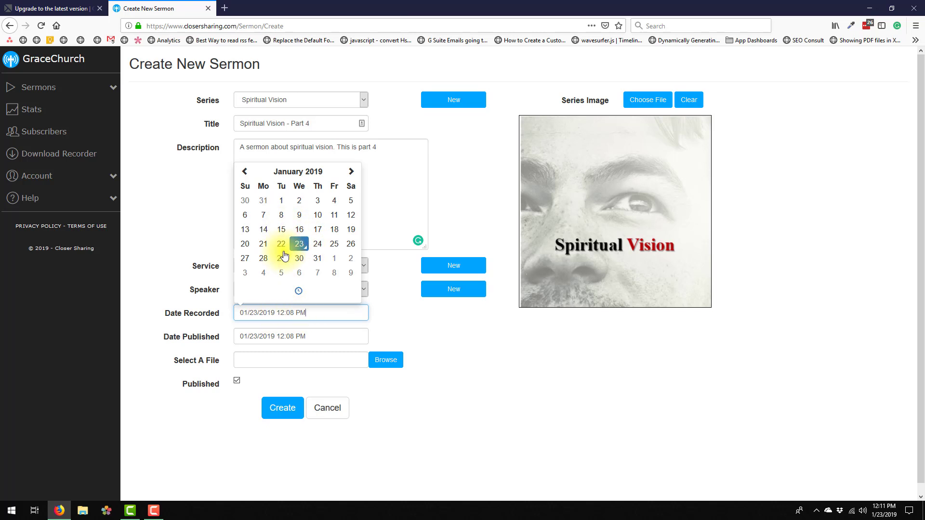
left_click(316, 339)
left_click(230, 307)
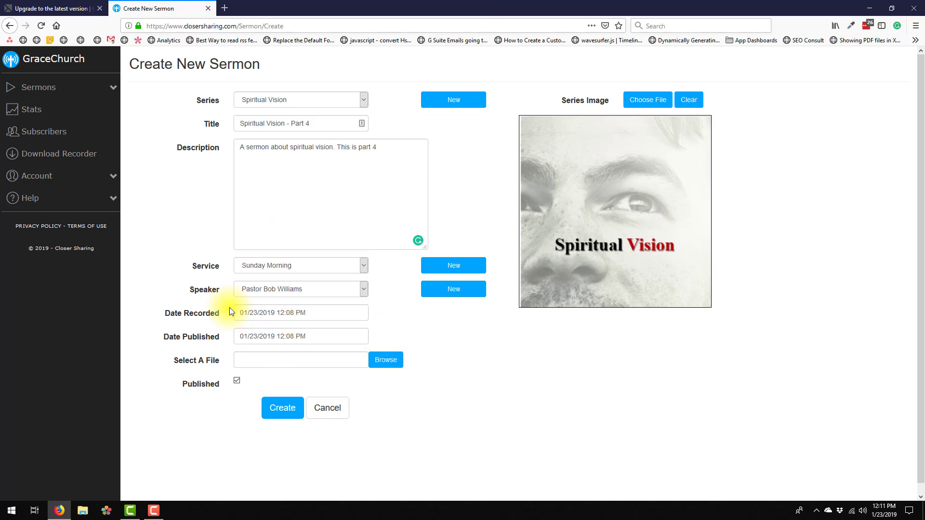
left_click(315, 312)
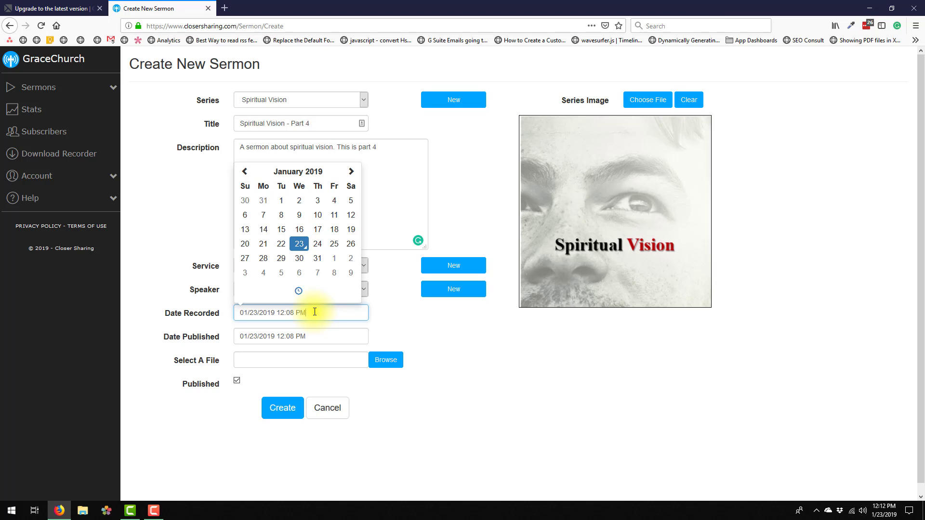
Attach the audio file Chain Breaker.mp3 from the Desktop to the sermon.
left_click(271, 361)
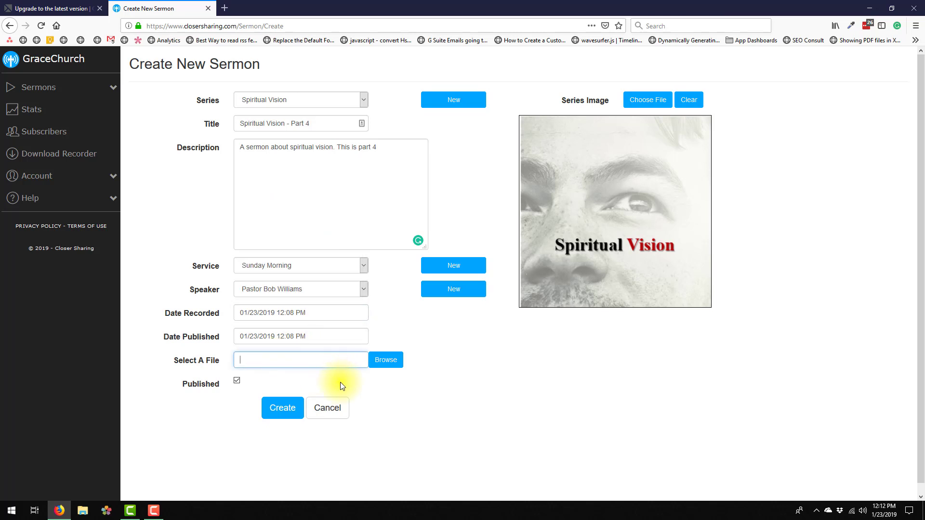
left_click(384, 361)
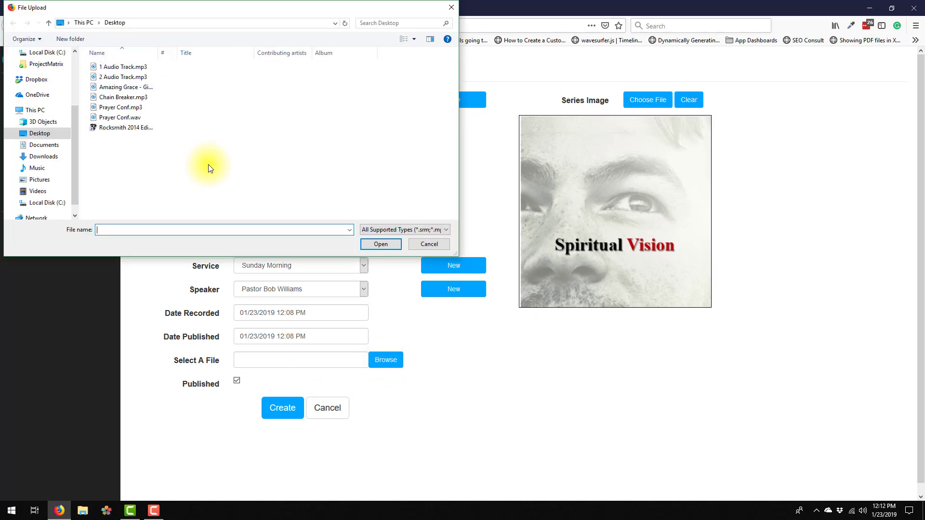
left_click(129, 105)
left_click(128, 98)
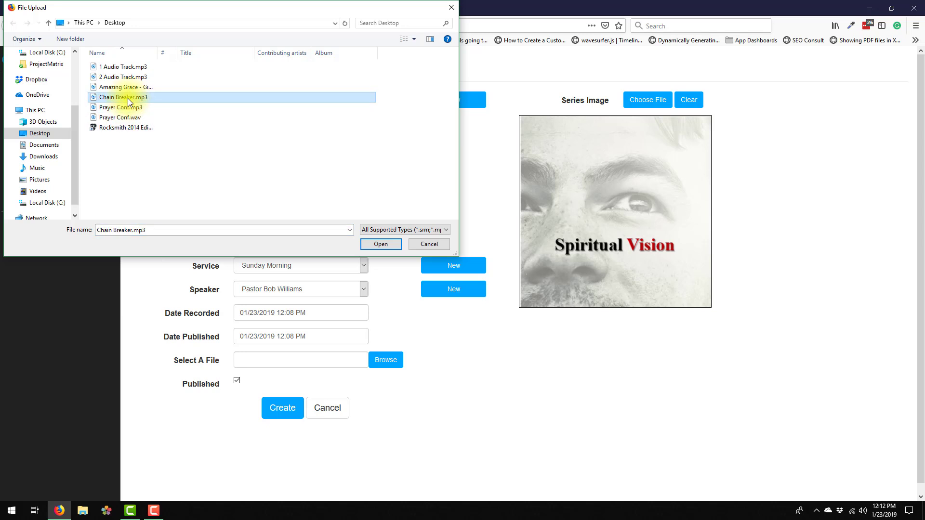
left_click(381, 244)
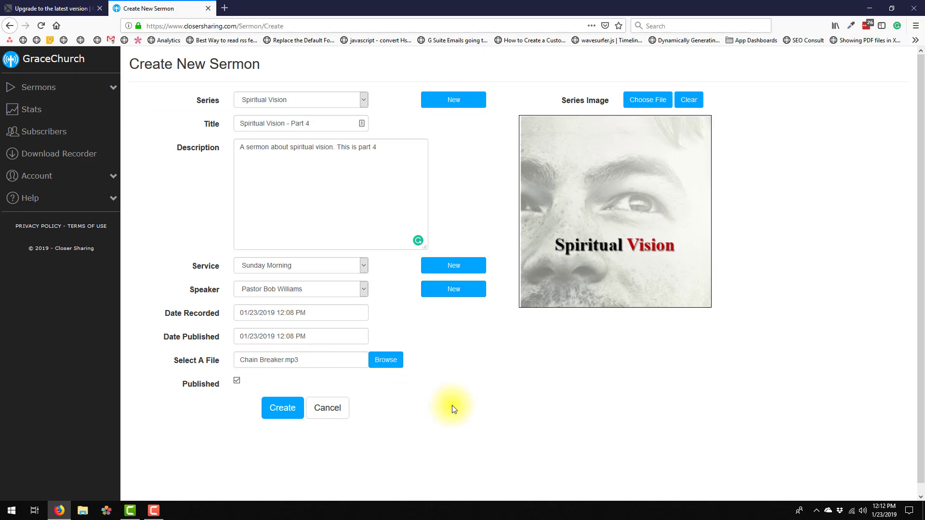
left_click(648, 101)
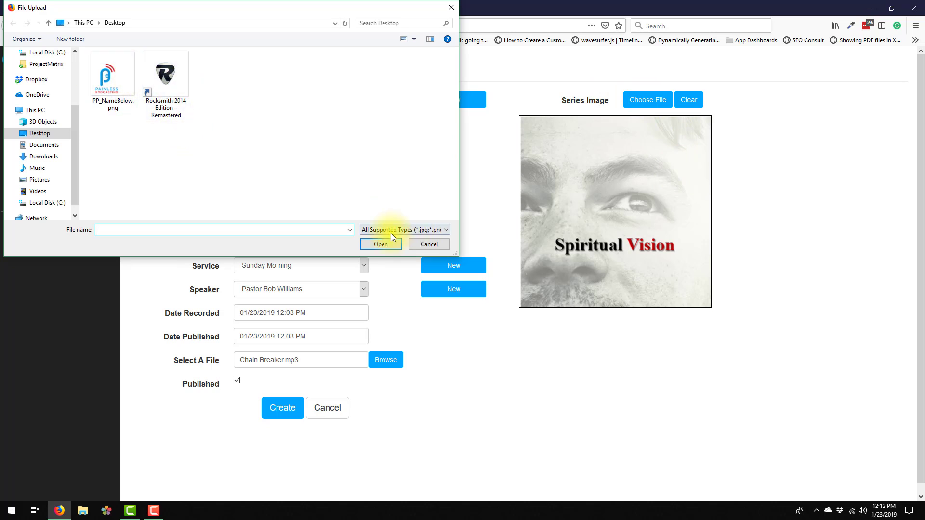
left_click(426, 245)
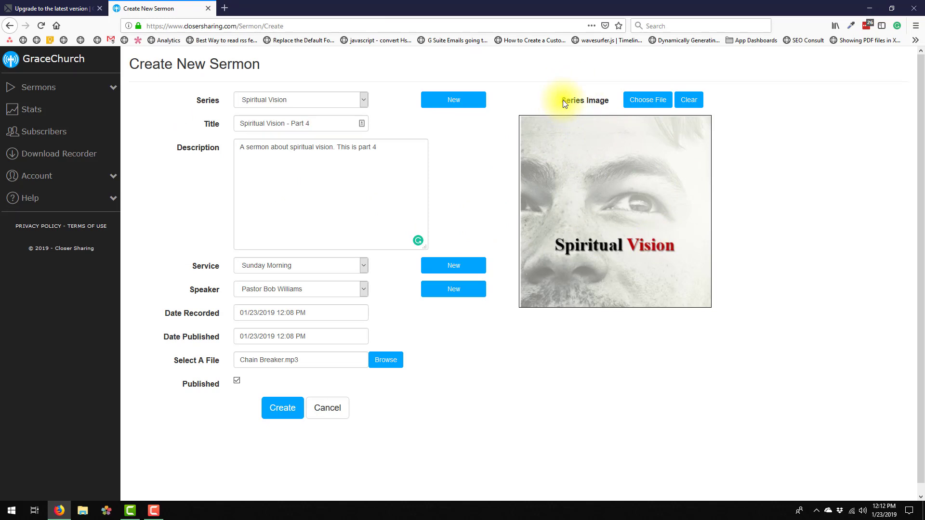
left_click(608, 100)
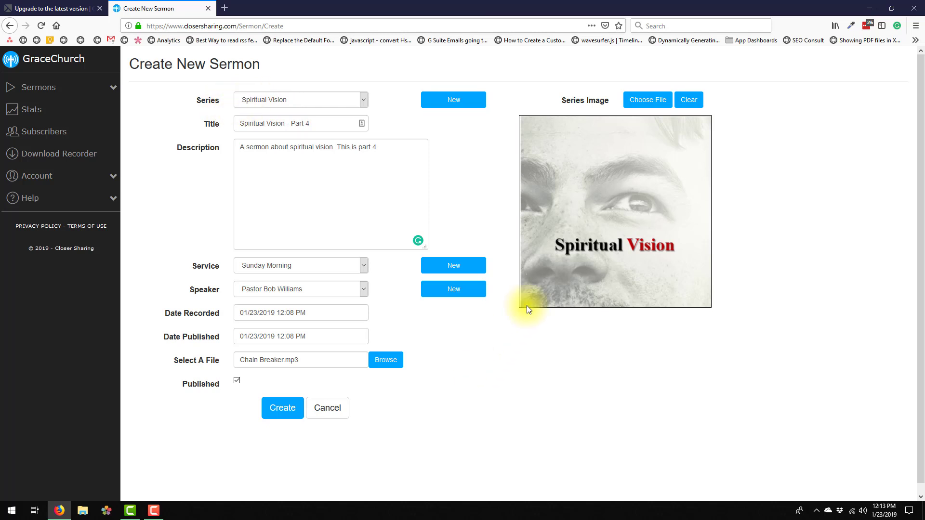
Create the sermon and check its processing status on the details page.
left_click(282, 410)
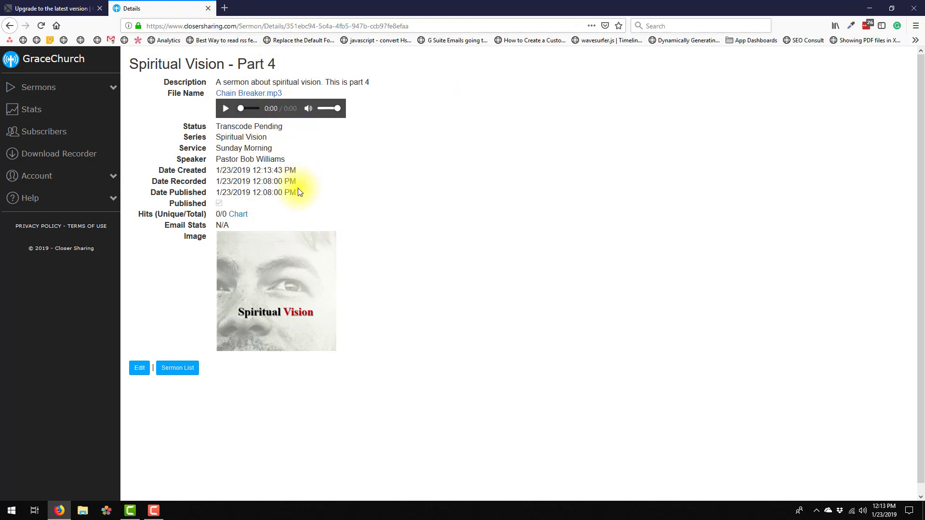
left_click_drag(216, 126, 286, 125)
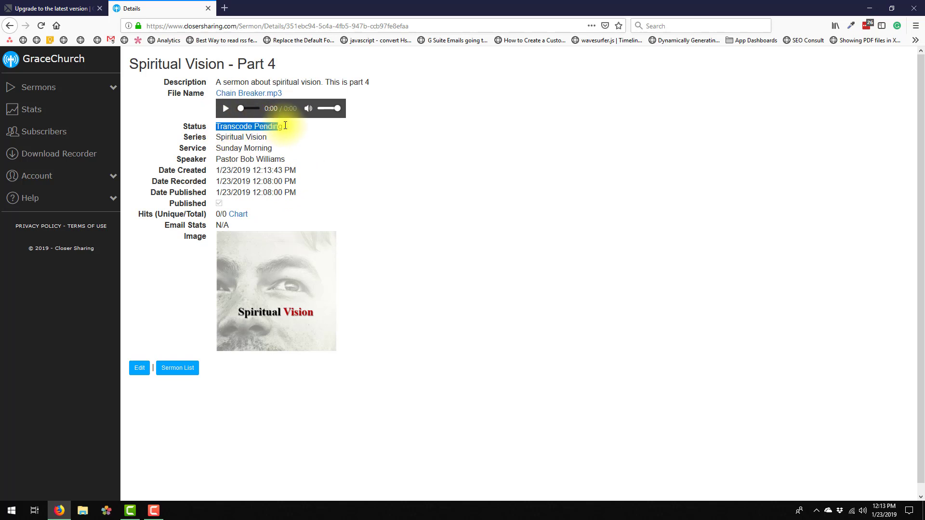
Examine the Status field on the new sermon's details page.
left_click(288, 126)
left_click_drag(218, 127, 294, 130)
left_click(295, 130)
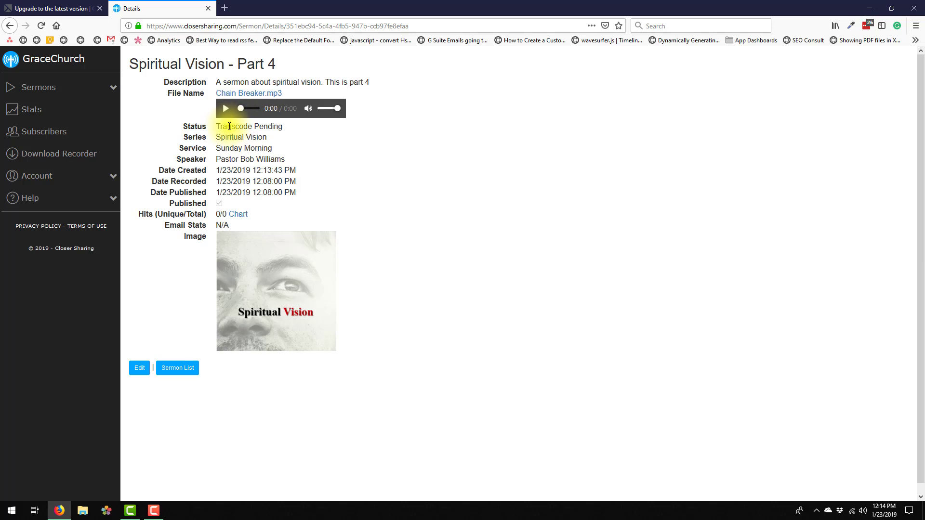
Go to the sermon list, view the edit form of the newest Spiritual Vision - Part 4 sermon, and leave it without saving.
left_click(176, 368)
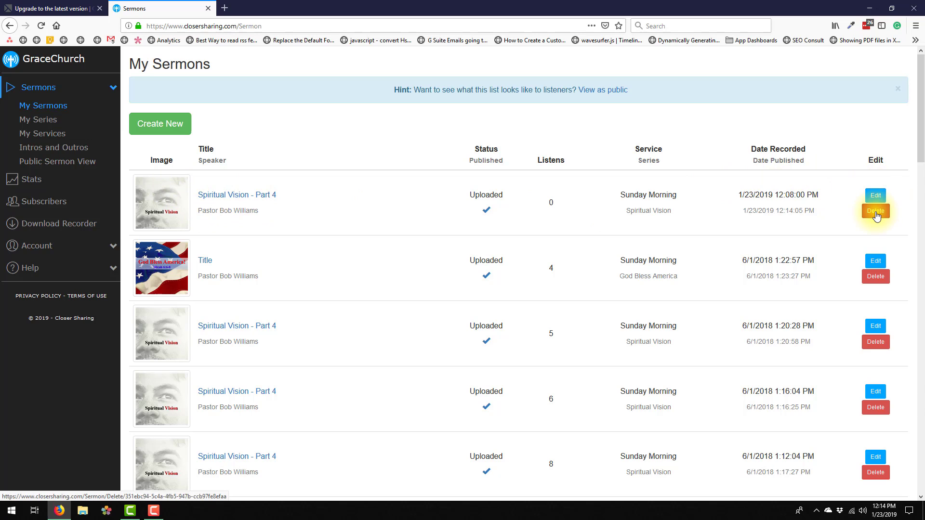
left_click(875, 196)
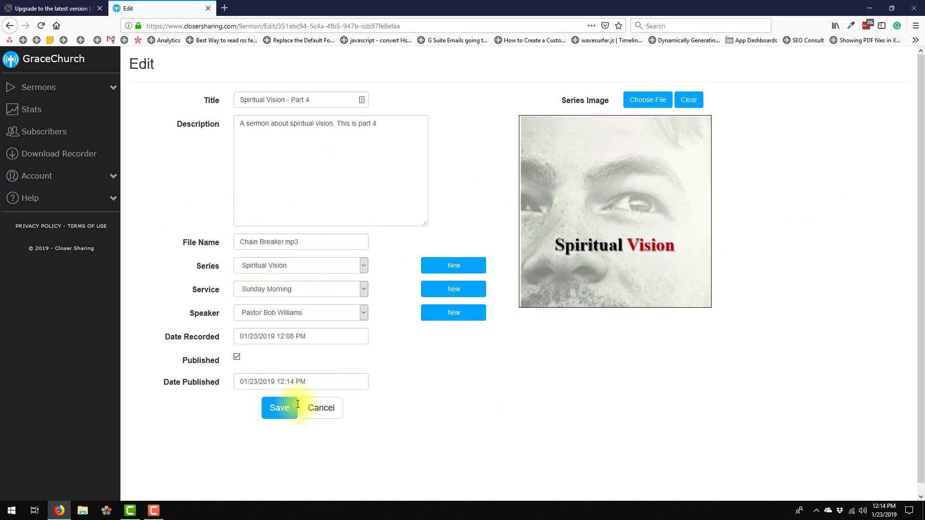
left_click(329, 417)
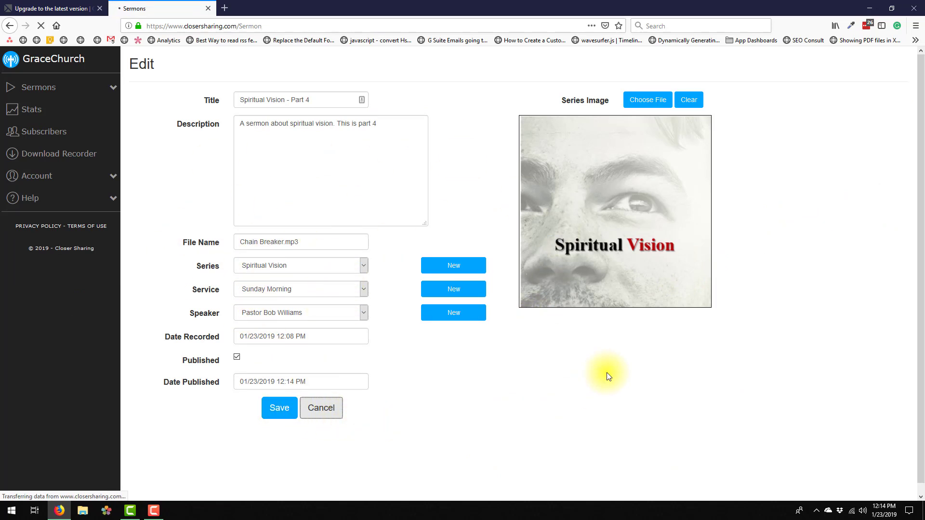
Delete the newest Spiritual Vision - Part 4 sermon from the sermon list and confirm the deletion.
left_click(862, 211)
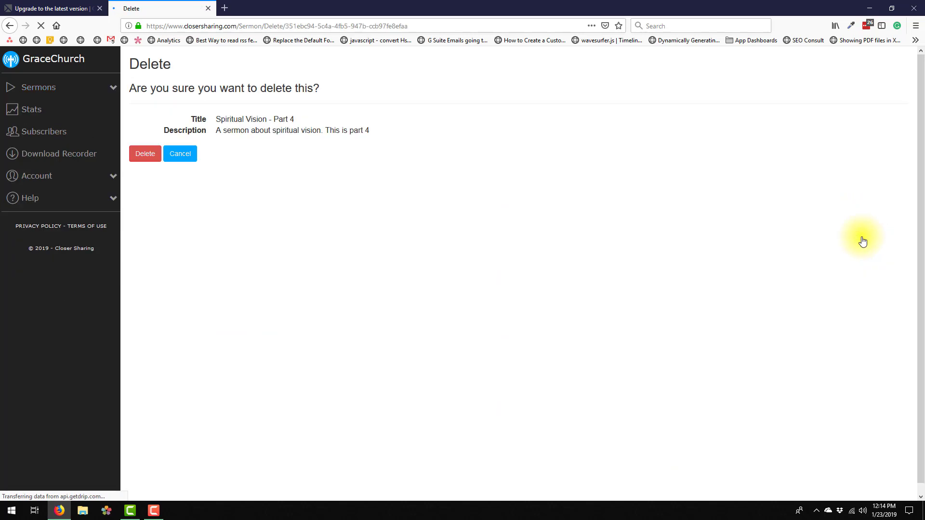
left_click(144, 154)
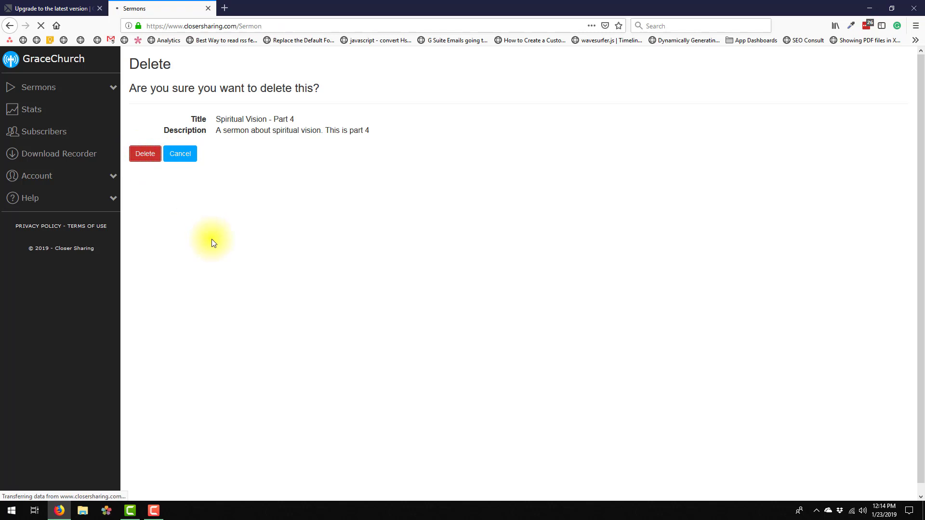